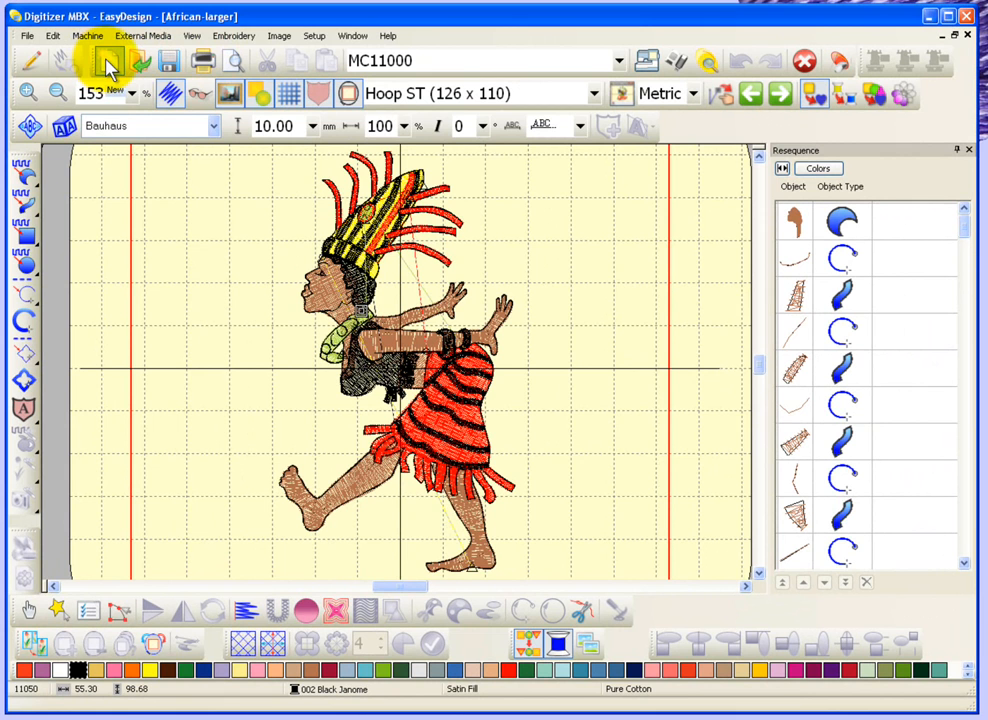
Create a new blank design and set the number of thread colors in its color chart to 10.
{"action": "left_click", "coordinate": [110, 66]}
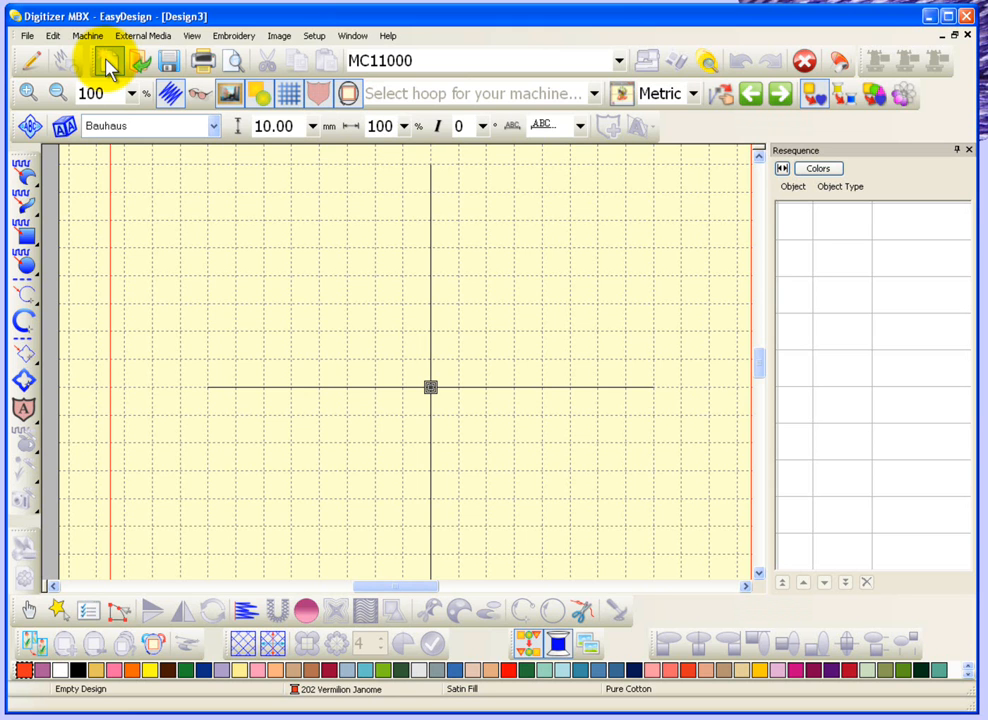
{"action": "left_click", "coordinate": [315, 38]}
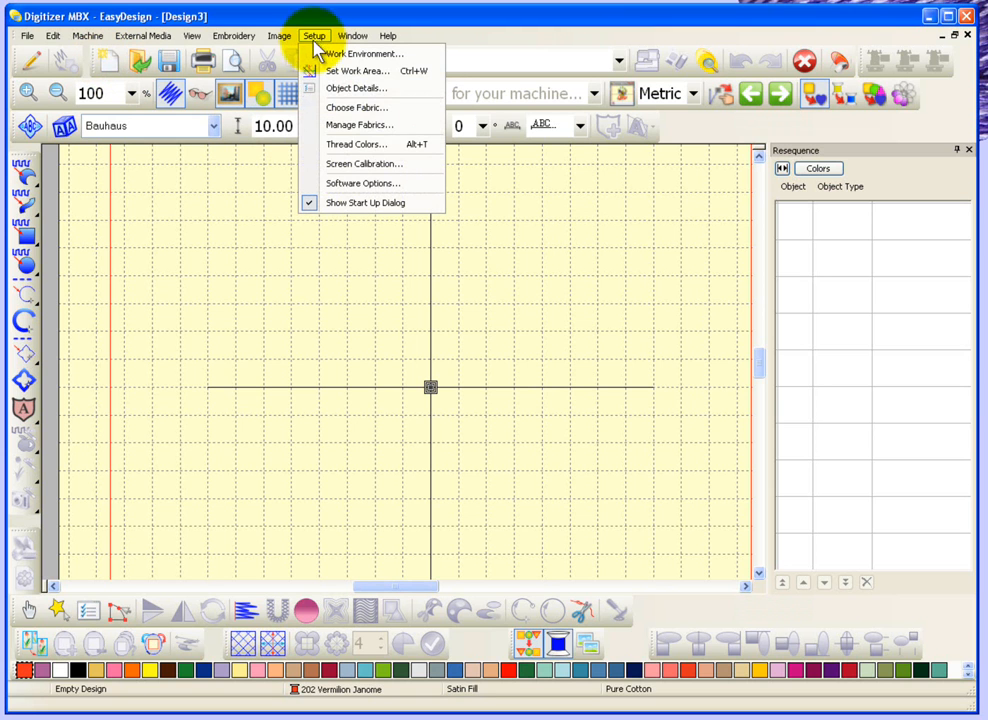
{"action": "left_click", "coordinate": [372, 149]}
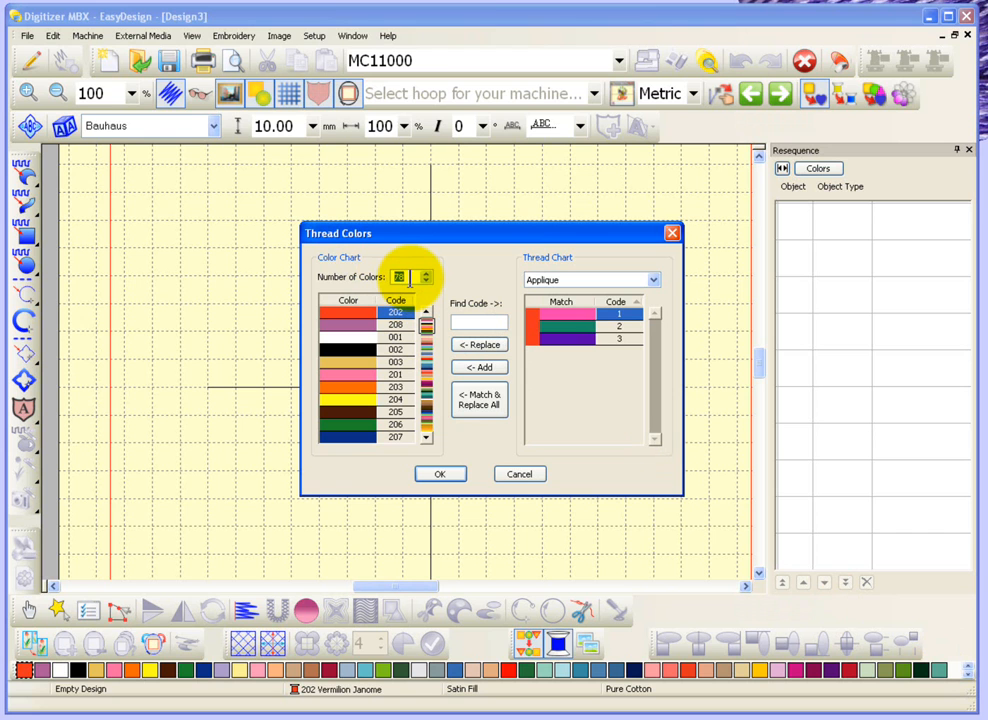
{"action": "type", "text": "10"}
{"action": "left_click", "coordinate": [447, 479]}
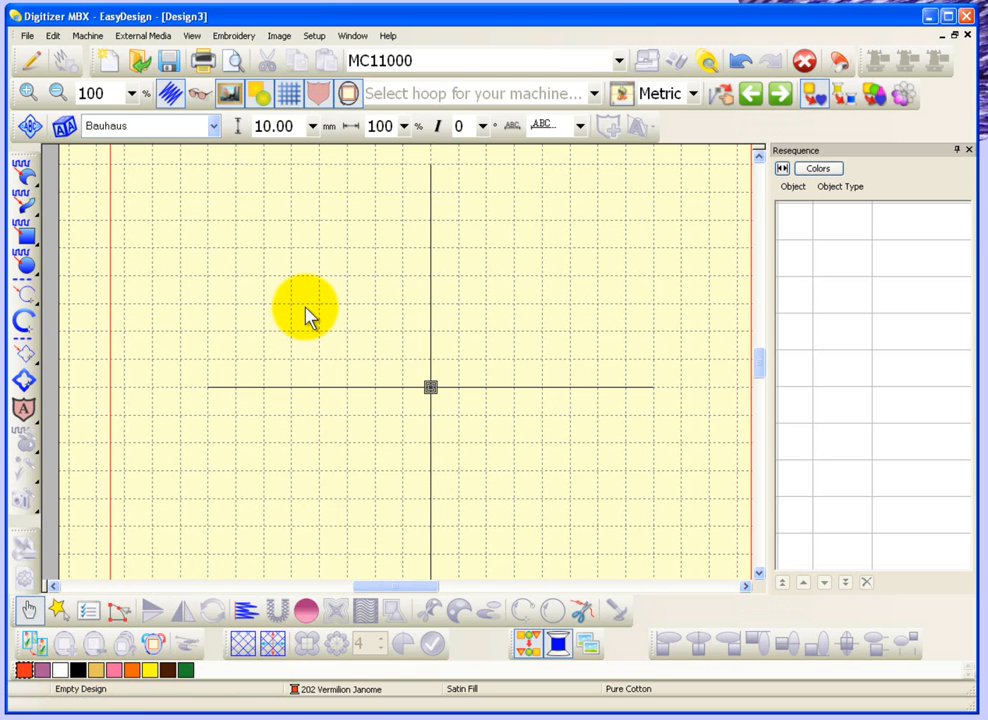
Set the line stitch type in the new design's object details to Backstitch Line.
{"action": "left_click", "coordinate": [90, 612]}
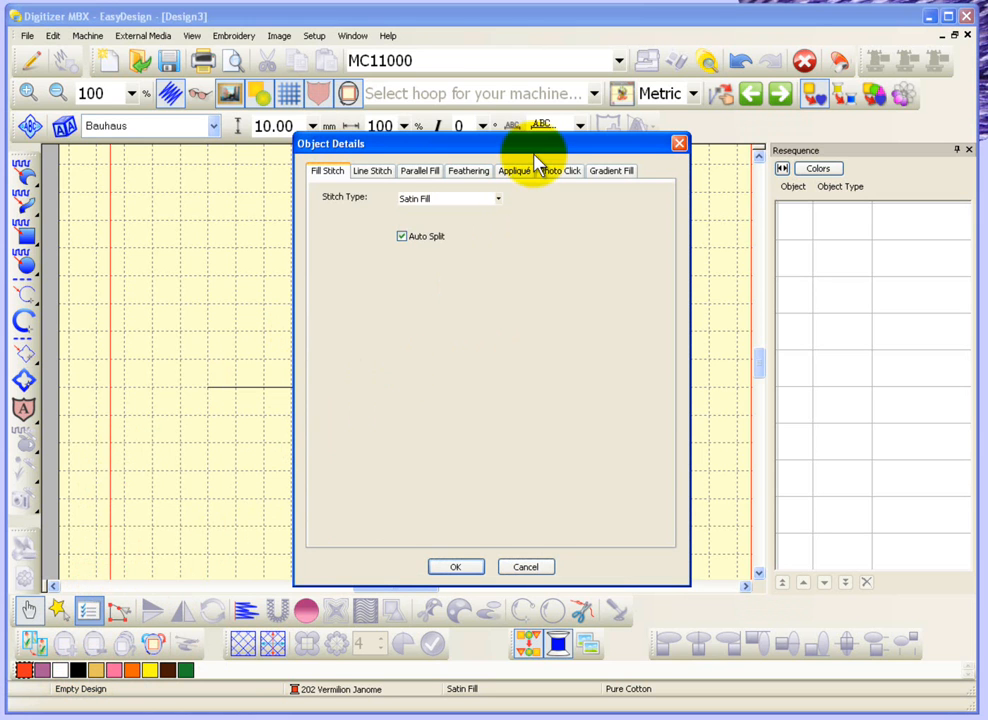
{"action": "left_click", "coordinate": [377, 176]}
{"action": "left_click", "coordinate": [500, 202]}
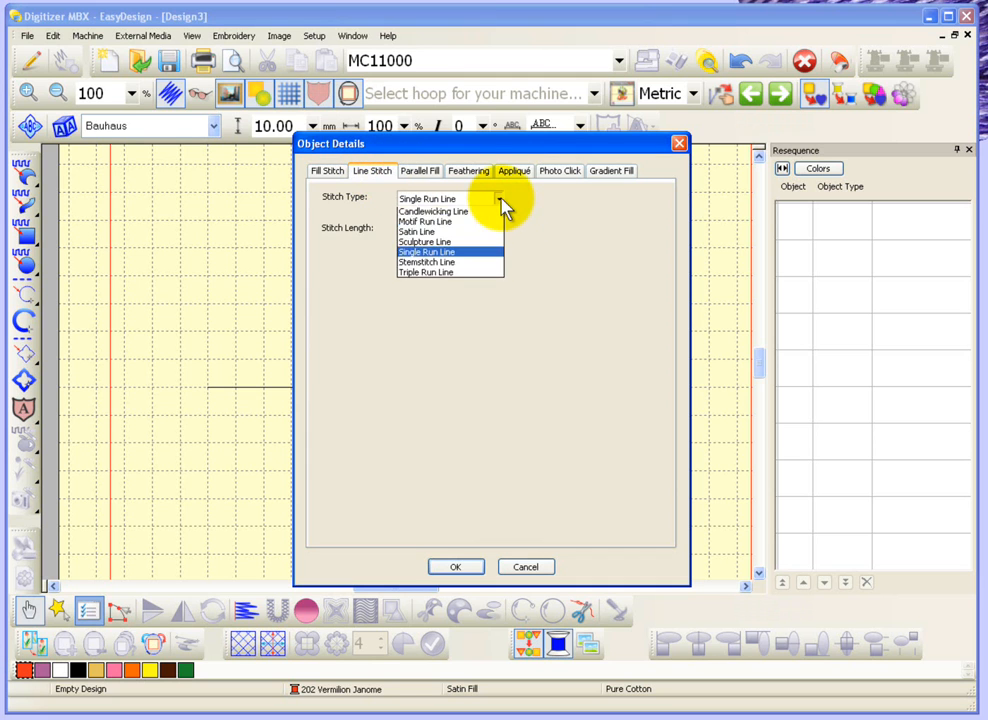
{"action": "left_click", "coordinate": [473, 216]}
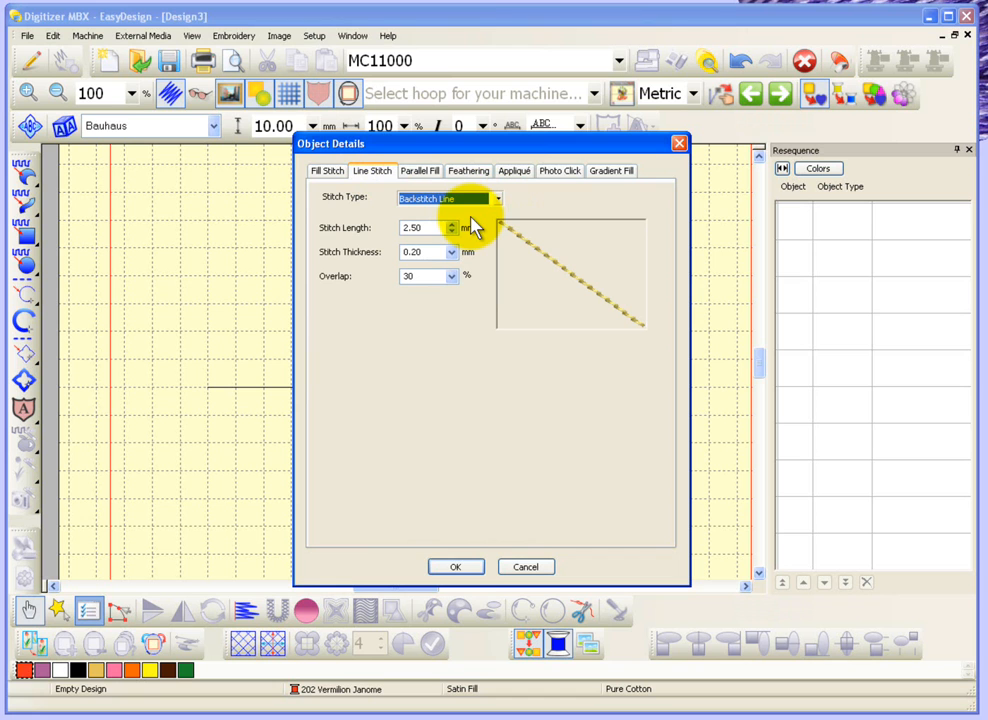
{"action": "left_click", "coordinate": [466, 572]}
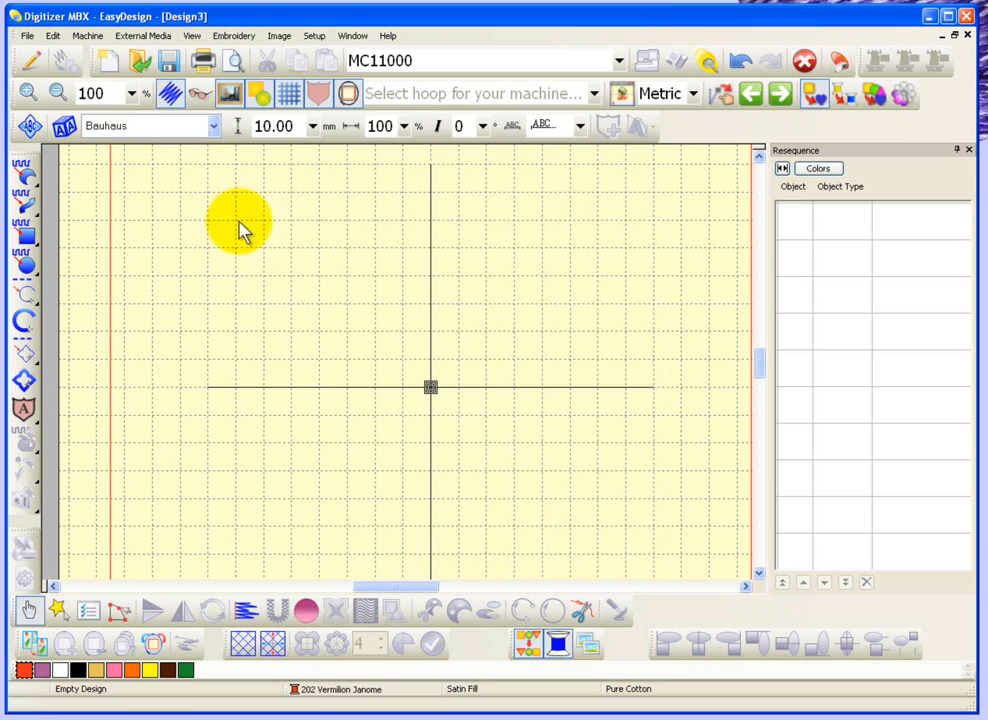
Start saving the empty design under a new name with Template (*.JMT) as the file type.
{"action": "left_click", "coordinate": [28, 37]}
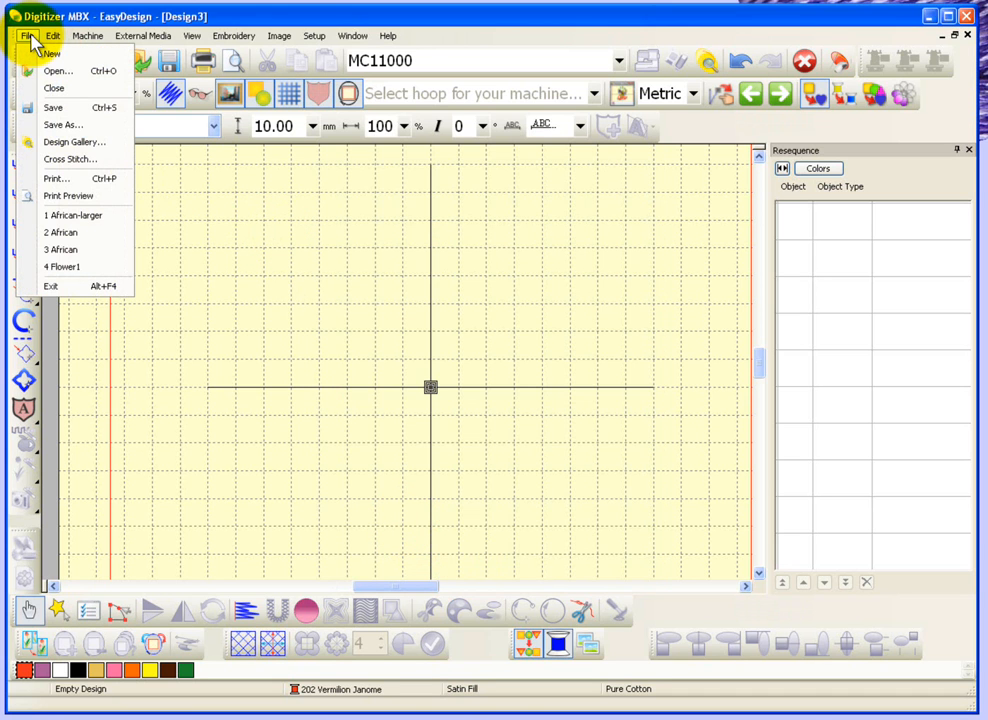
{"action": "left_click", "coordinate": [95, 125]}
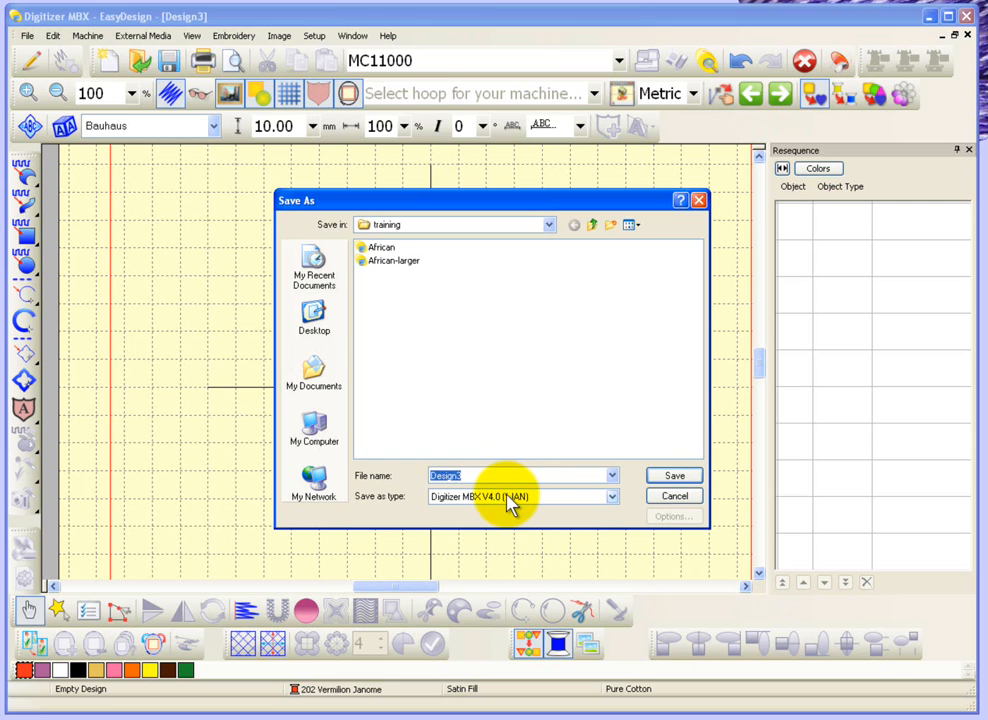
{"action": "left_click", "coordinate": [612, 497]}
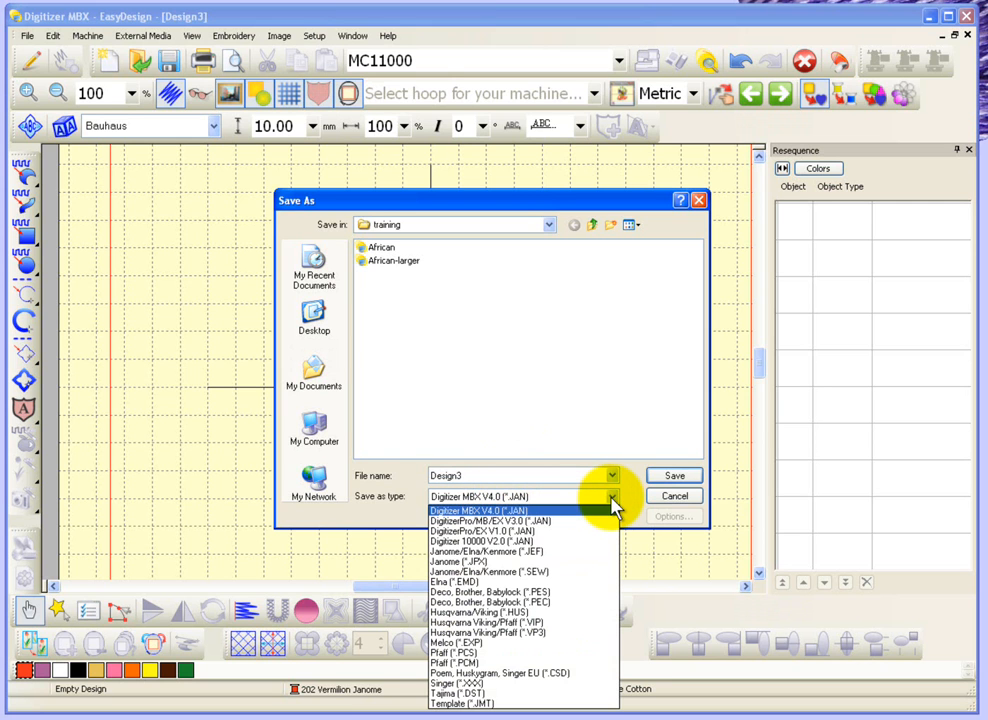
{"action": "left_click", "coordinate": [508, 704]}
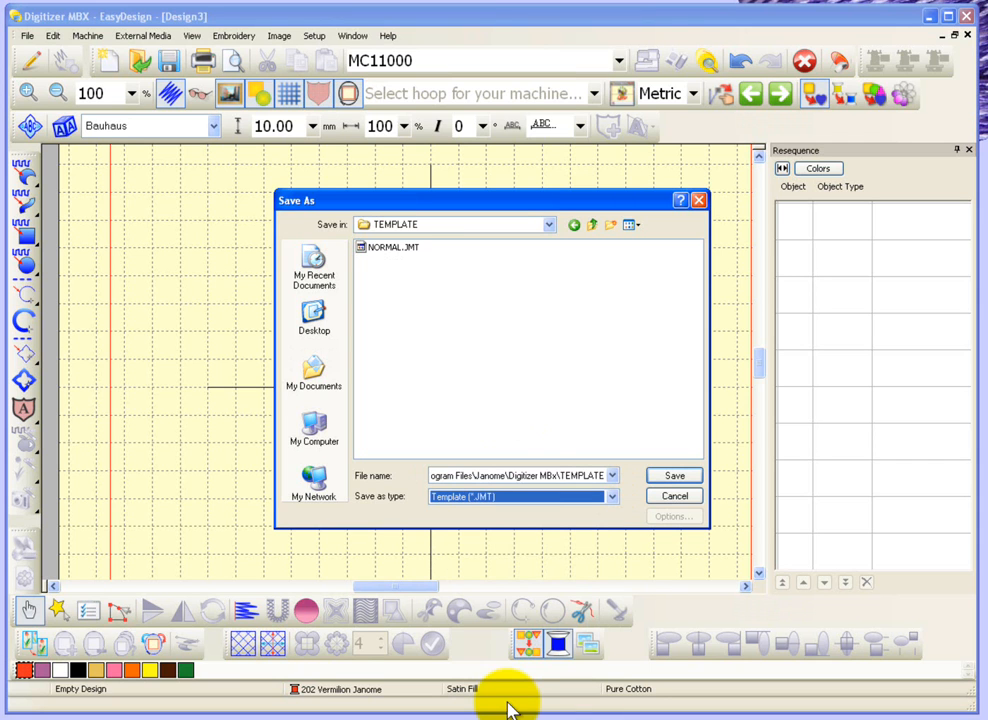
Replace the suggested path with the file name "10 colours" and save the template in the TEMPLATE folder.
{"action": "double_click", "coordinate": [524, 476]}
{"action": "left_click", "coordinate": [524, 476]}
{"action": "double_click", "coordinate": [524, 476]}
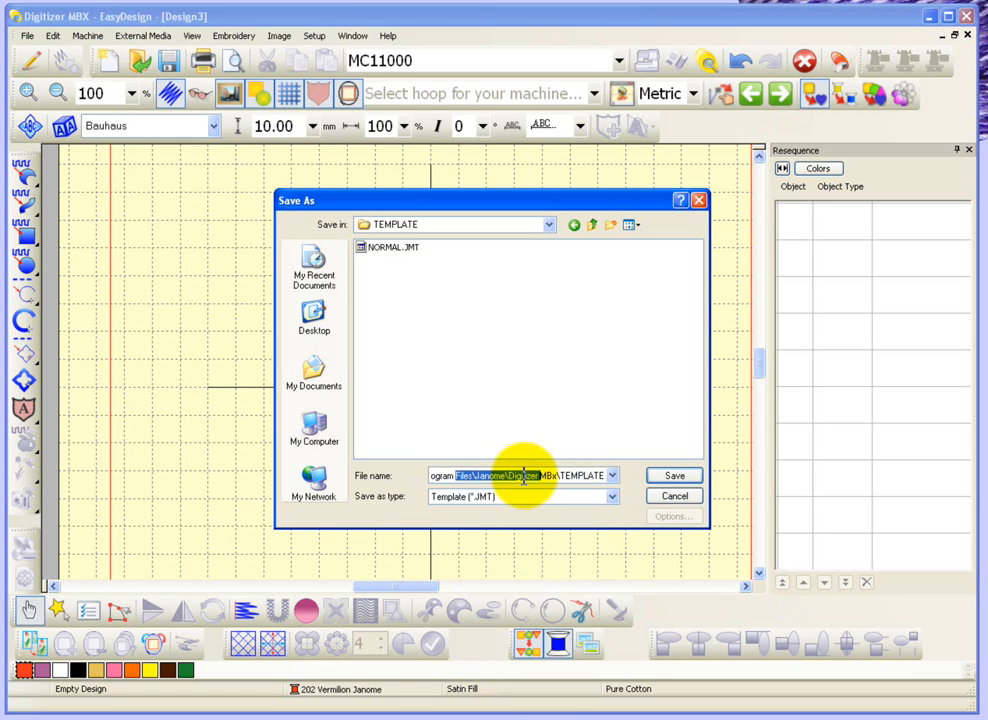
{"action": "key", "text": "Delete"}
{"action": "double_click", "coordinate": [524, 476]}
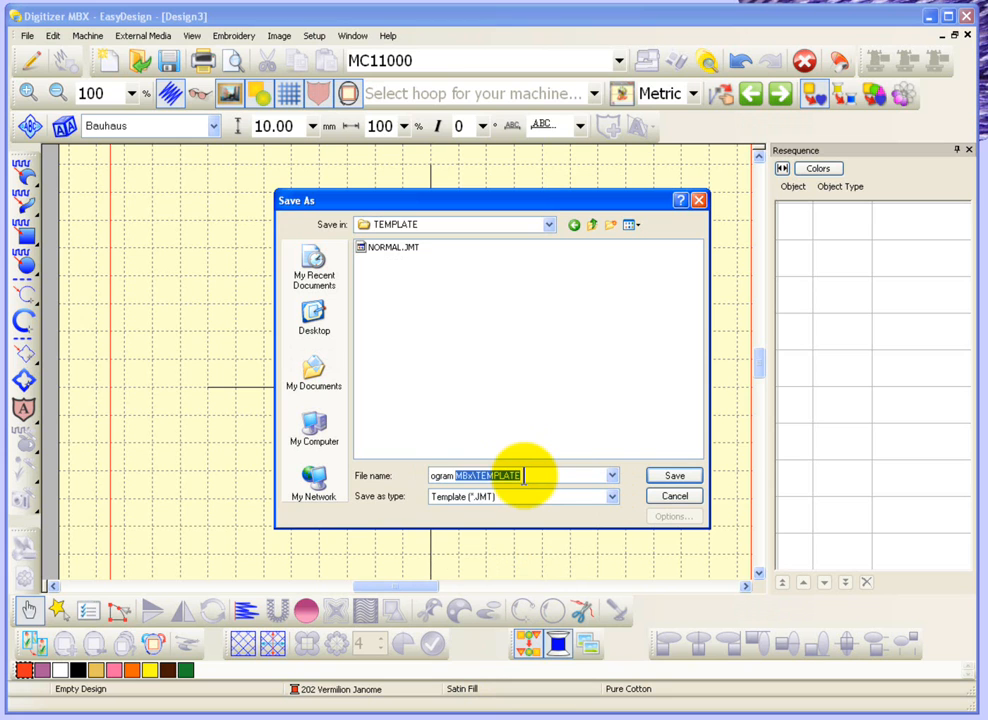
{"action": "key", "text": "Delete"}
{"action": "double_click", "coordinate": [436, 476]}
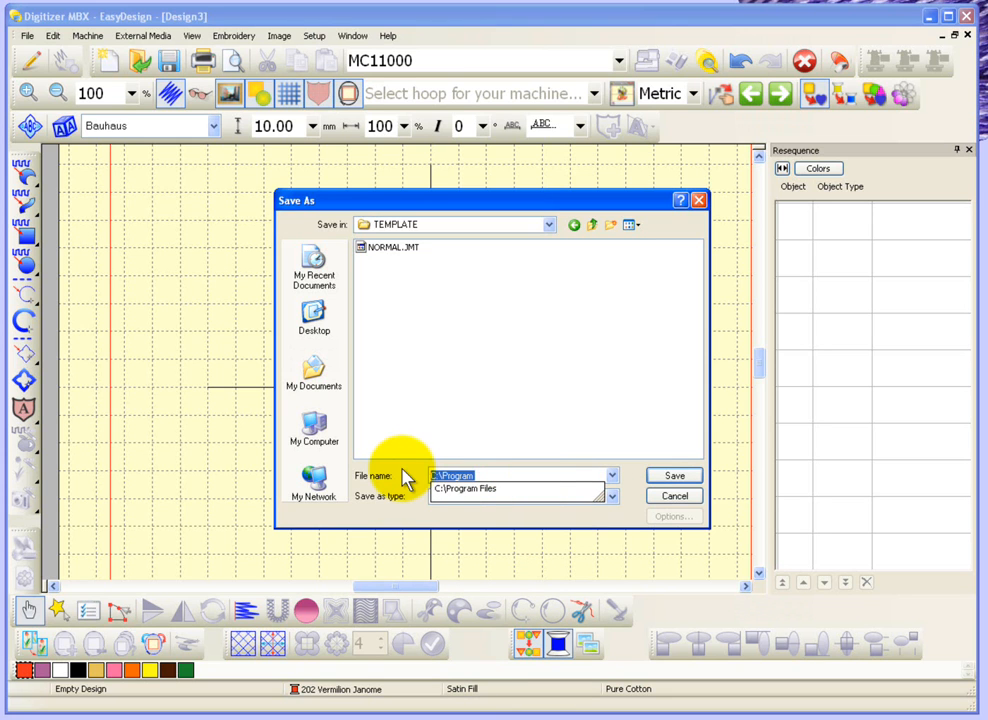
{"action": "key", "text": "Delete"}
{"action": "type", "text": "10 colours"}
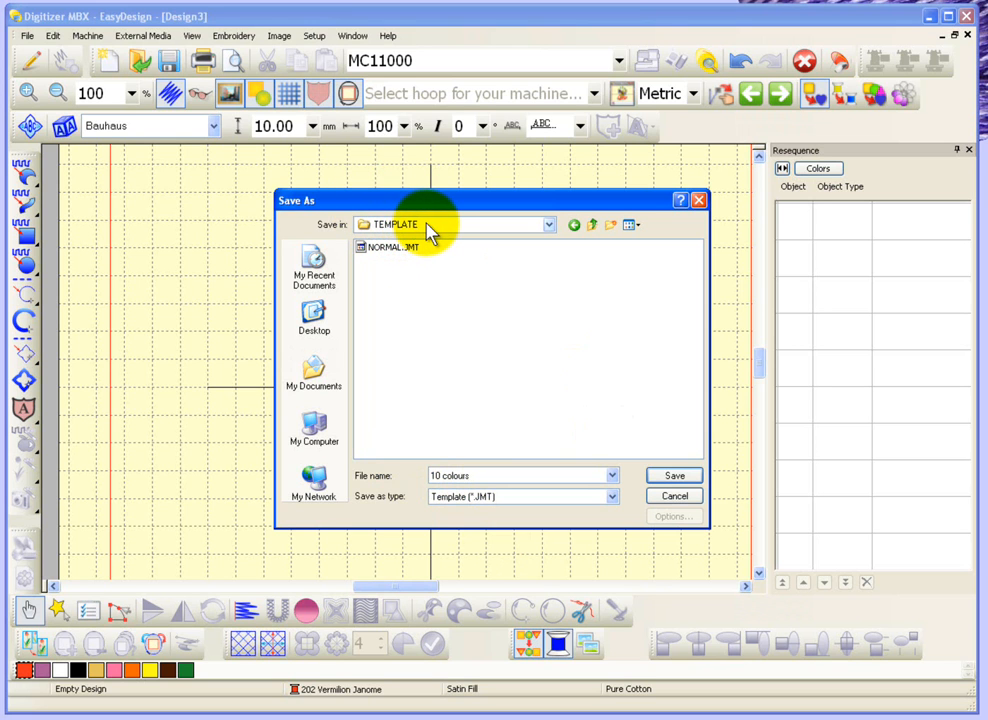
{"action": "left_click", "coordinate": [441, 476]}
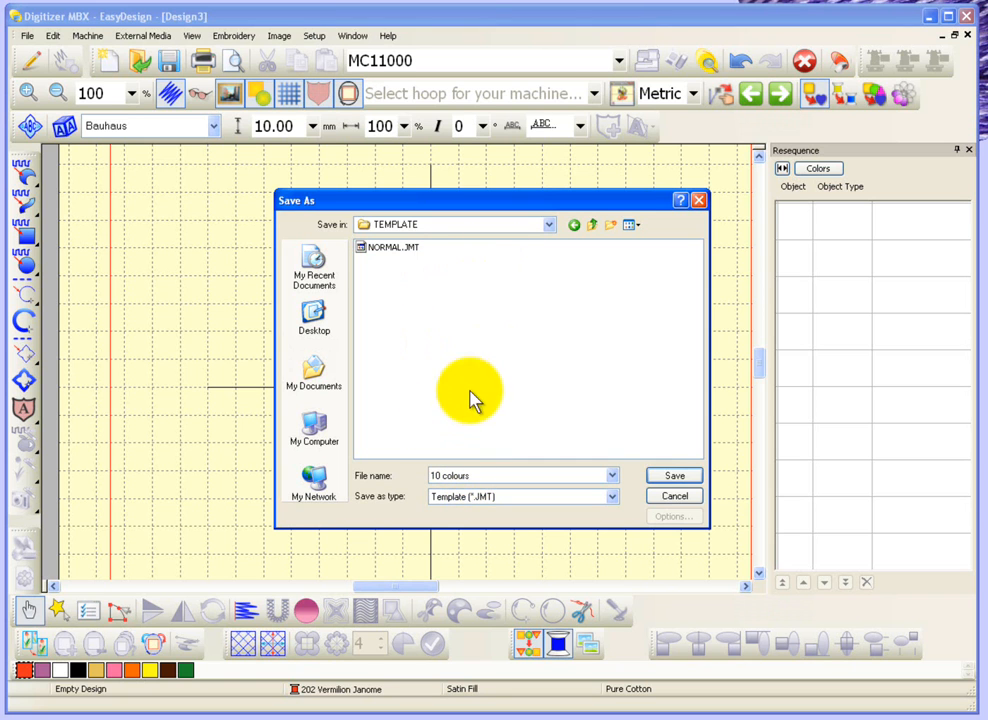
{"action": "left_click", "coordinate": [672, 476]}
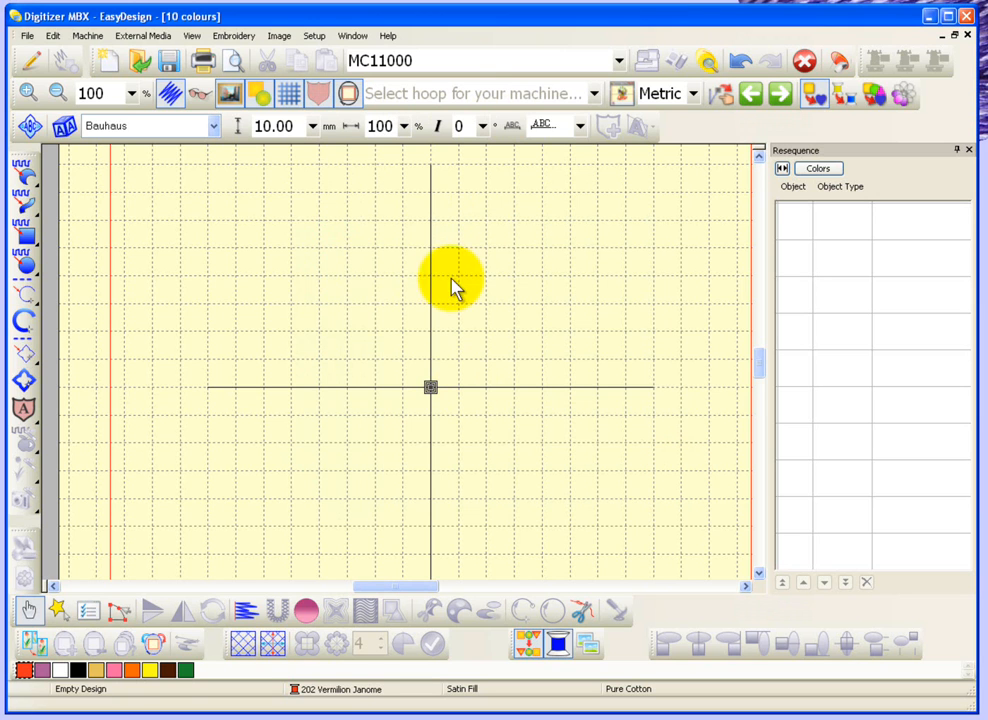
Close all open designs: the 10 colours template, African-larger and the blank Design1.
{"action": "left_click", "coordinate": [968, 37]}
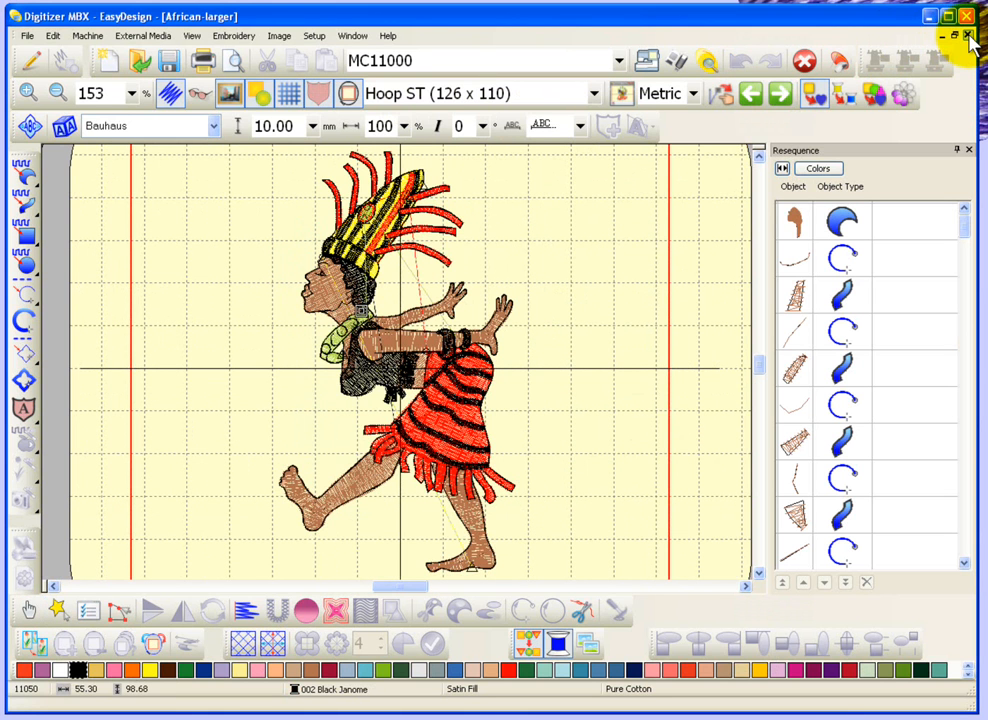
{"action": "left_click", "coordinate": [968, 37]}
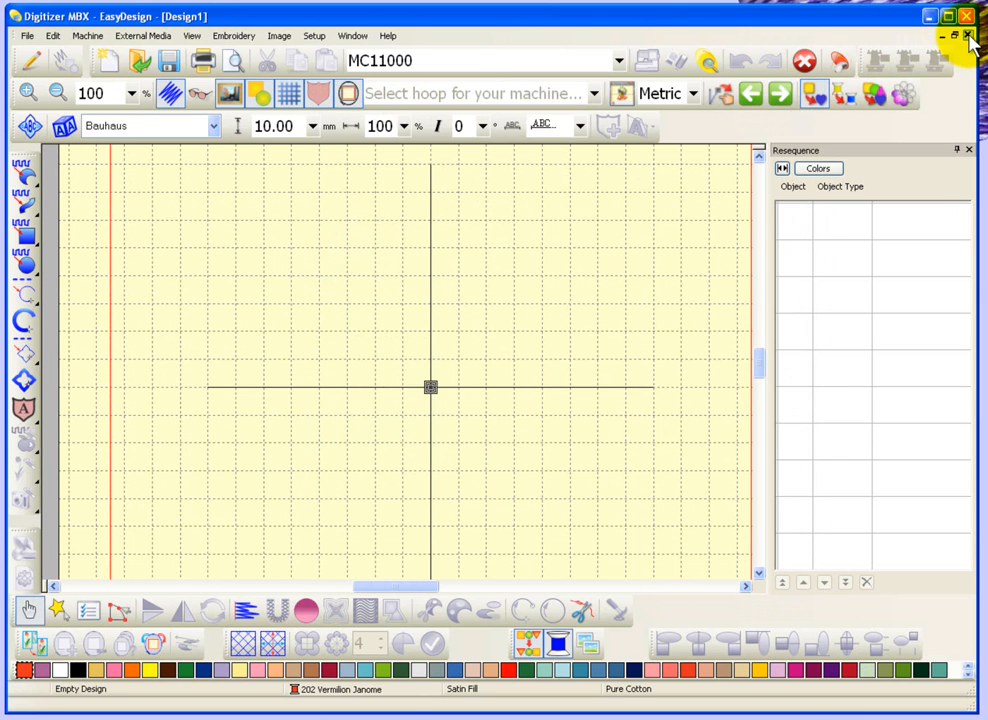
{"action": "left_click", "coordinate": [968, 37]}
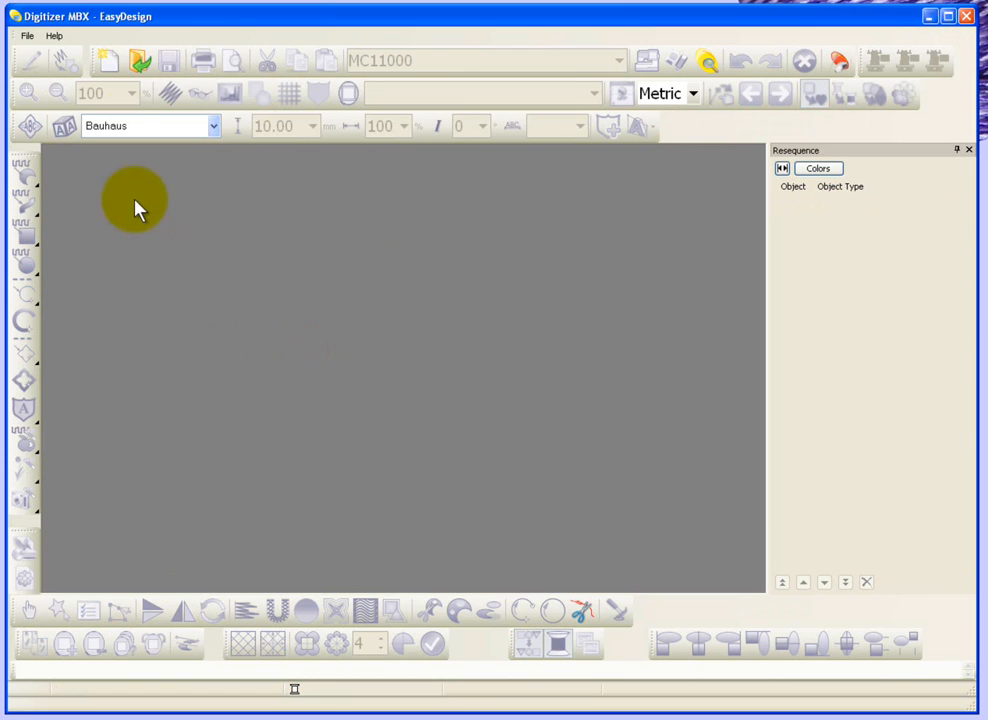
Create a blank design with the default settings, and another new design based on the 10 COLOURS template.
{"action": "left_click", "coordinate": [112, 66]}
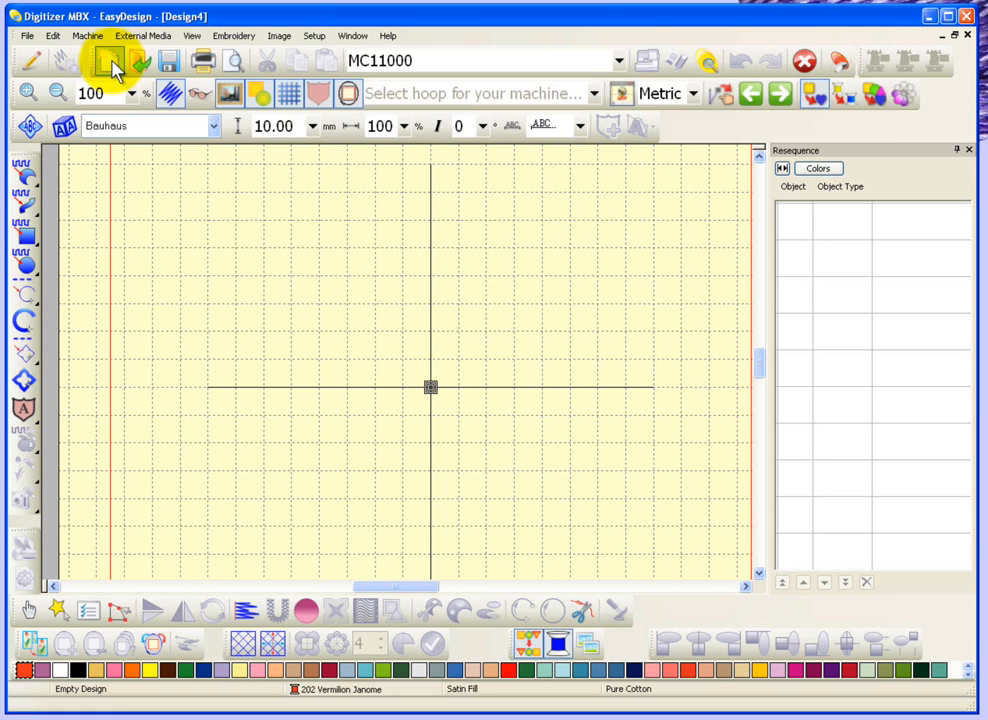
{"action": "left_click", "coordinate": [28, 38]}
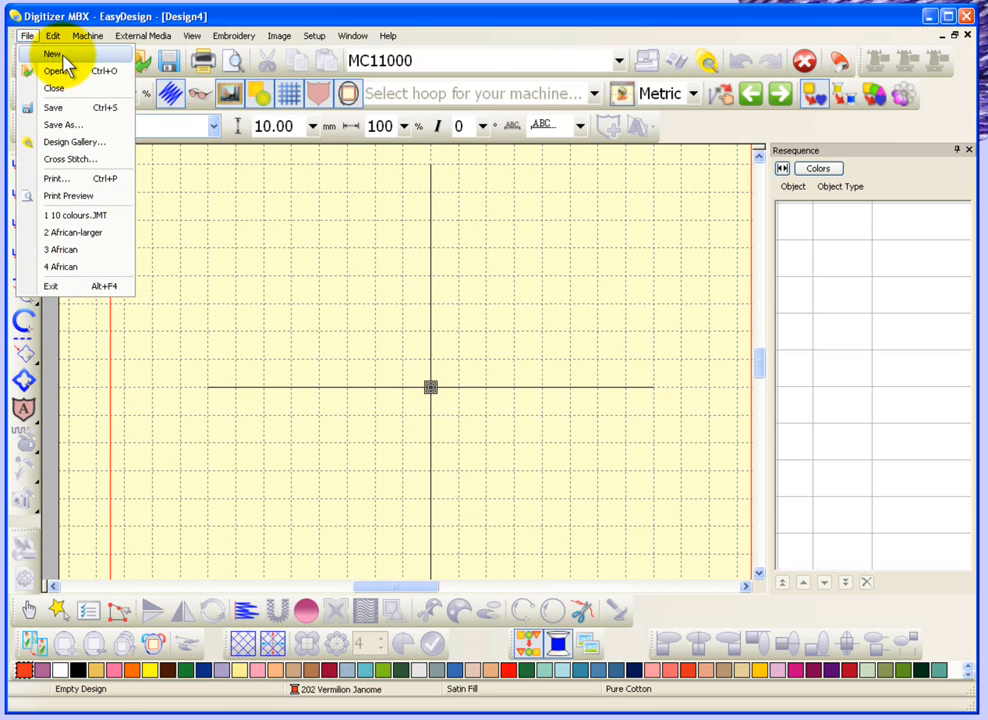
{"action": "left_click", "coordinate": [55, 54]}
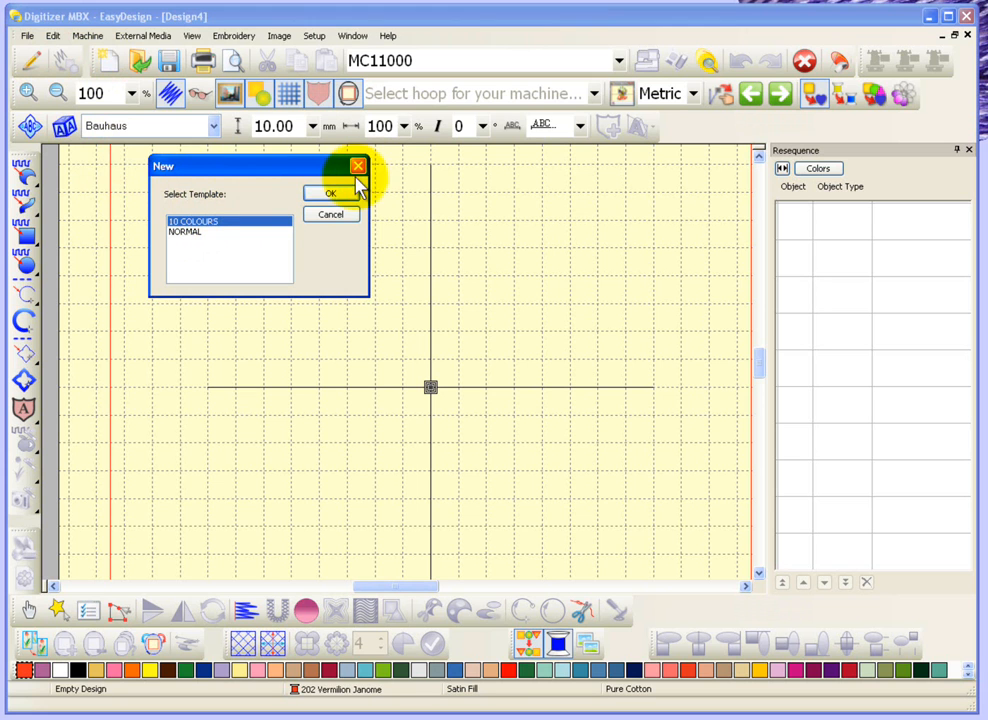
{"action": "left_click", "coordinate": [333, 196]}
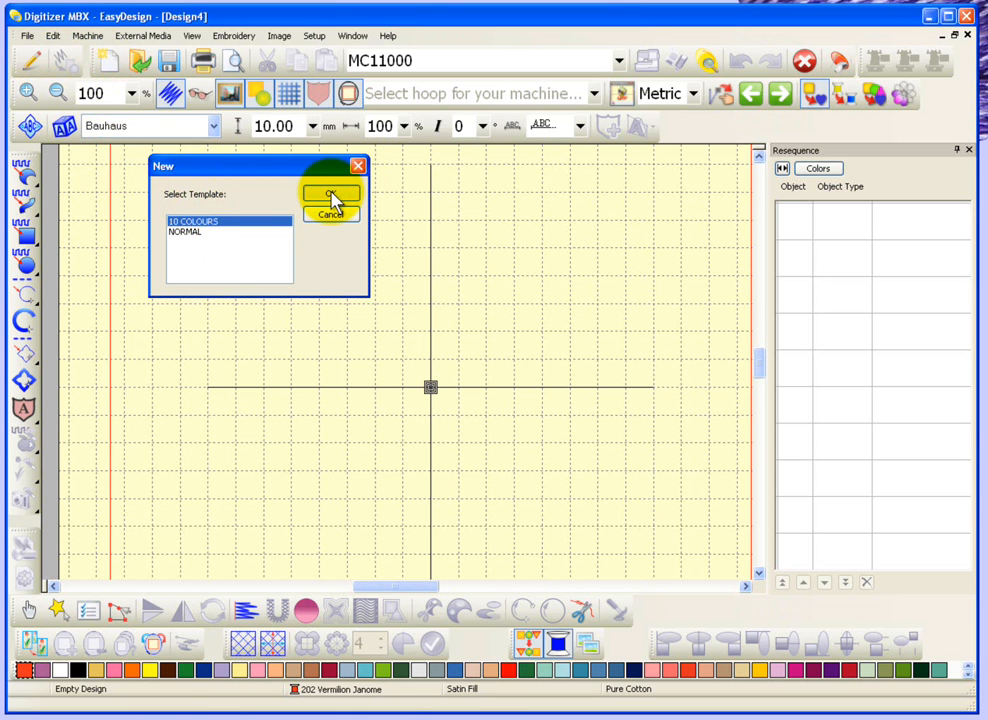